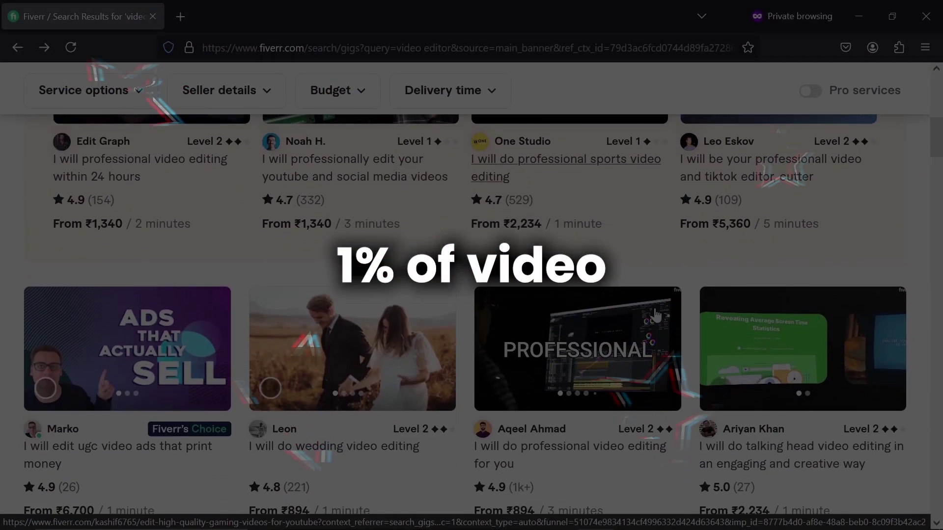
scroll(655, 315, down, 8)
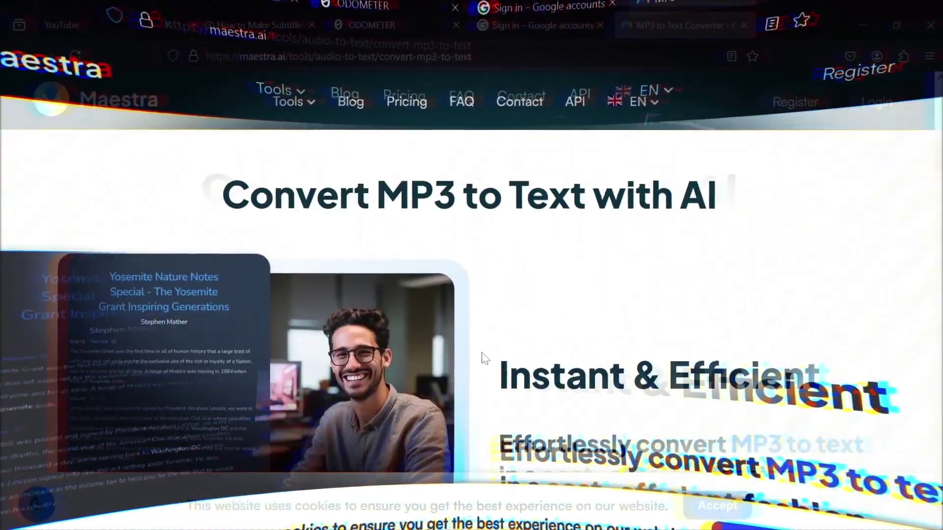
- Import video 15 into the project and create a new sequence from it
scroll(486, 352, down, 5)
scroll(486, 352, down, 5)
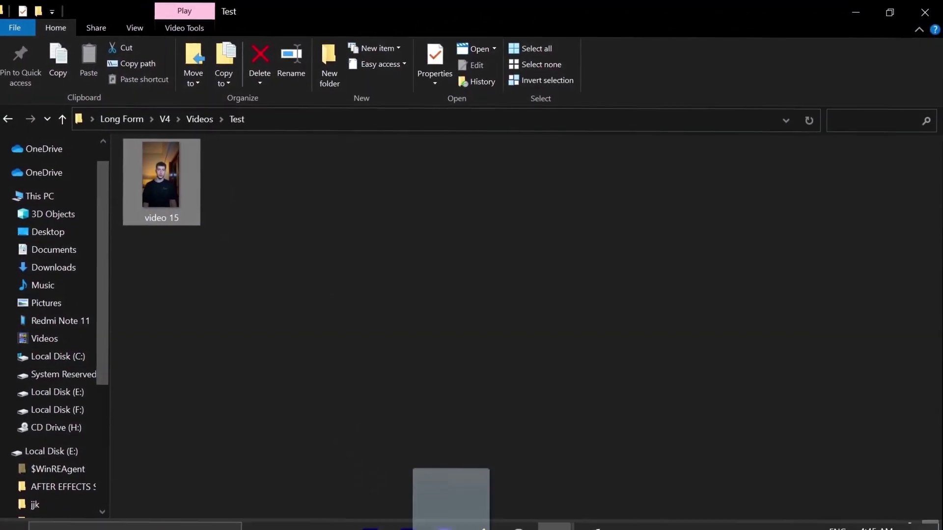
drag(449, 525, 216, 269)
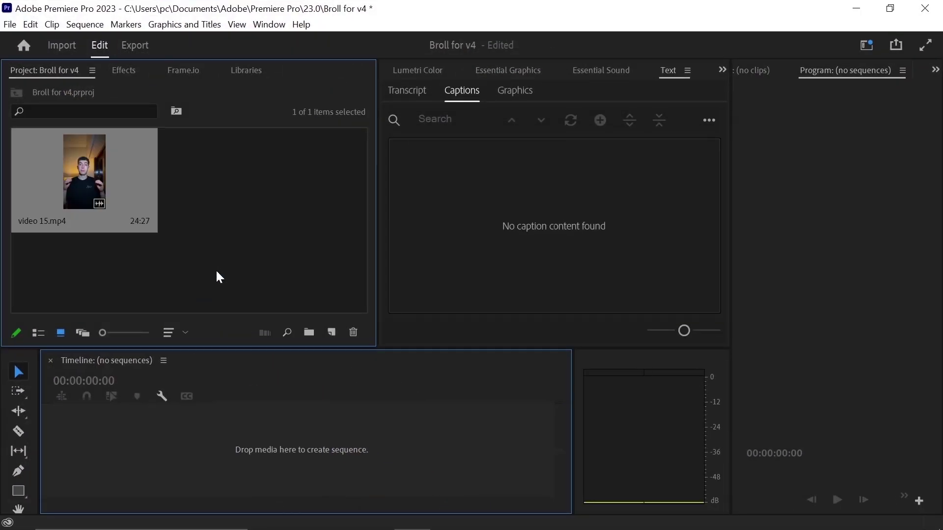
drag(324, 325, 330, 331)
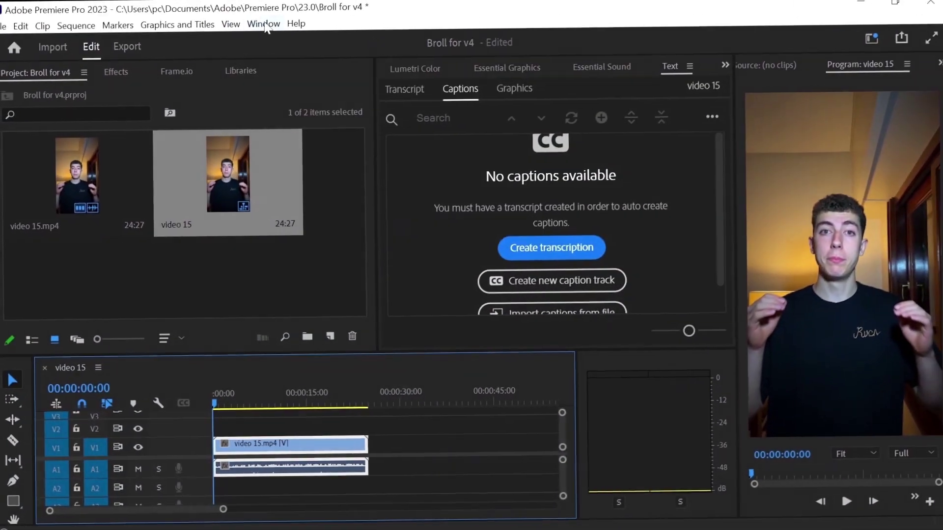
- Show the Text panel and transcribe the video 15 sequence in English with speaker labels
click(269, 24)
click(350, 508)
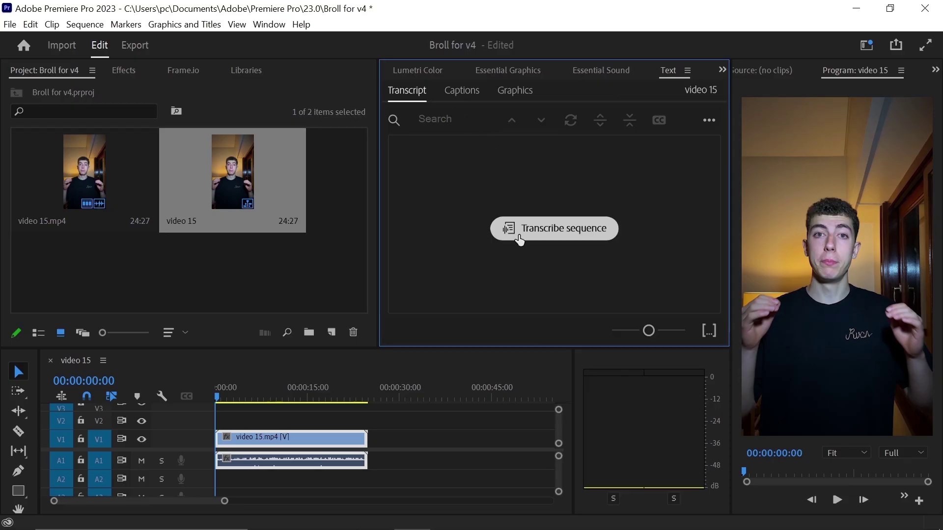
click(519, 239)
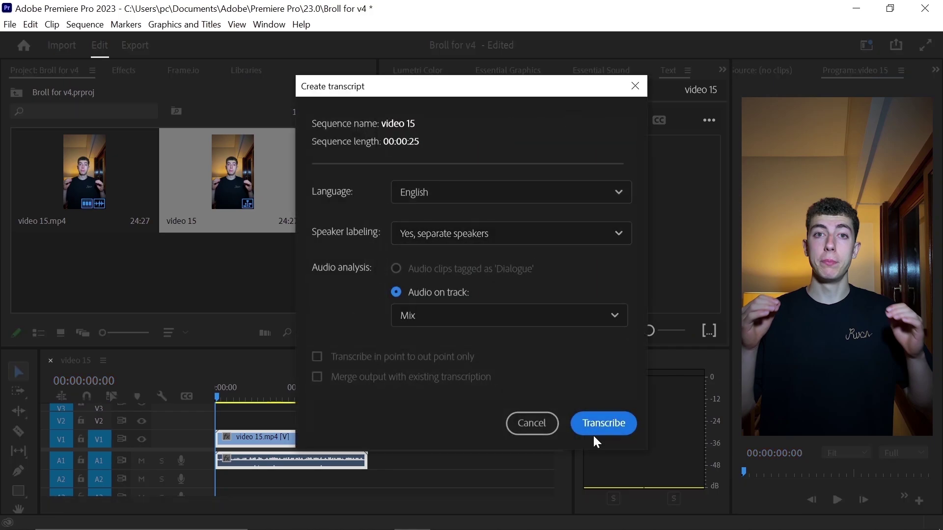
click(593, 434)
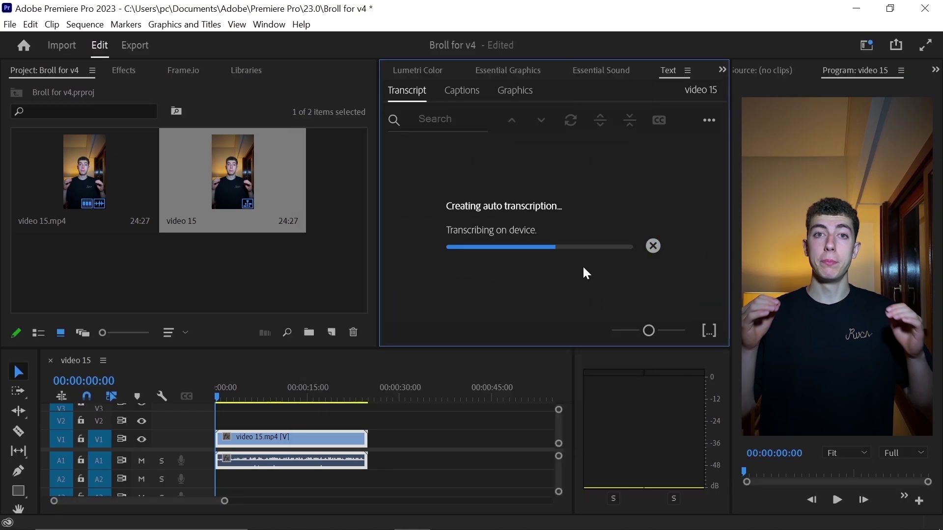
- Generate subtitle captions from the transcript using the default Subtitle settings
click(658, 120)
click(470, 280)
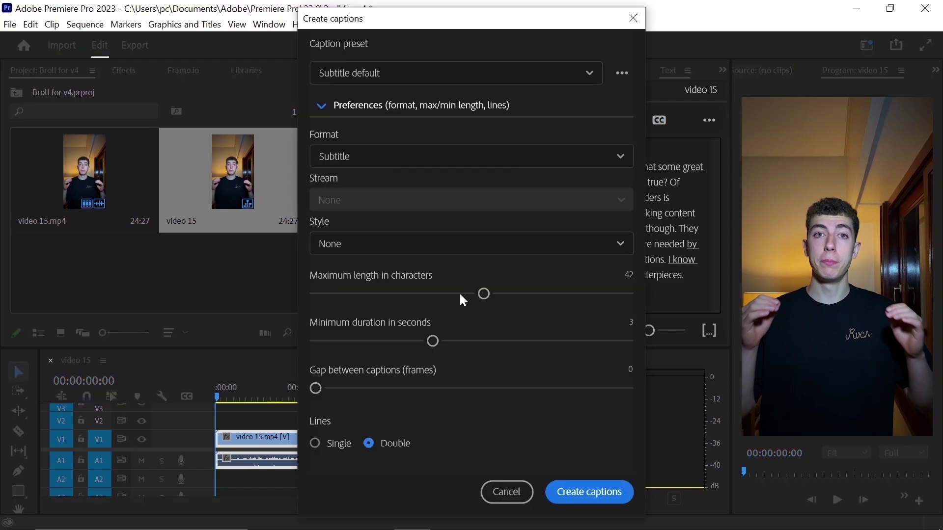
click(588, 493)
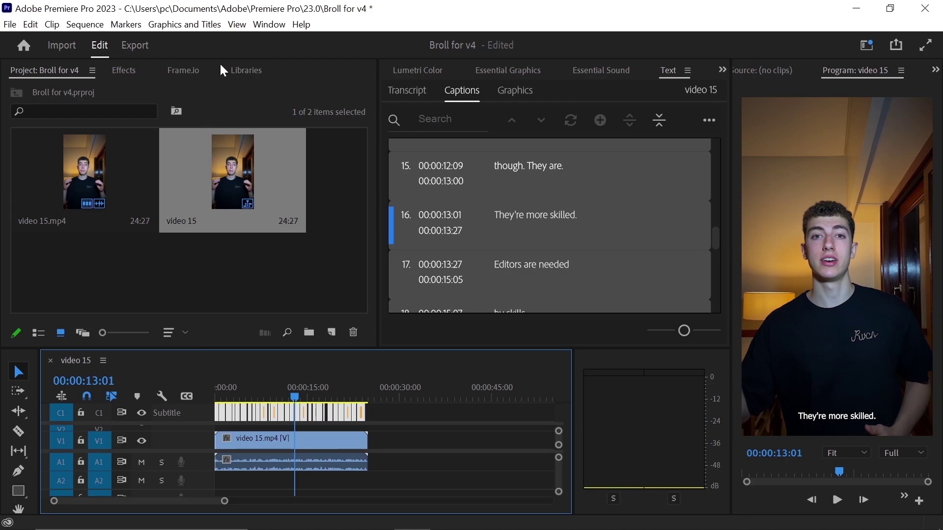
- Upgrade the captions to graphics, then replace the V1 clip with a linked After Effects composition
click(180, 25)
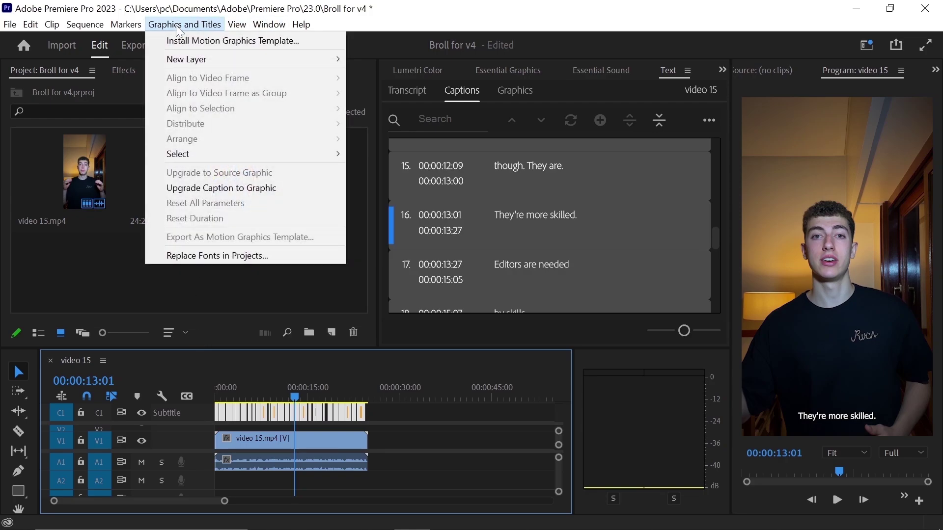
click(217, 187)
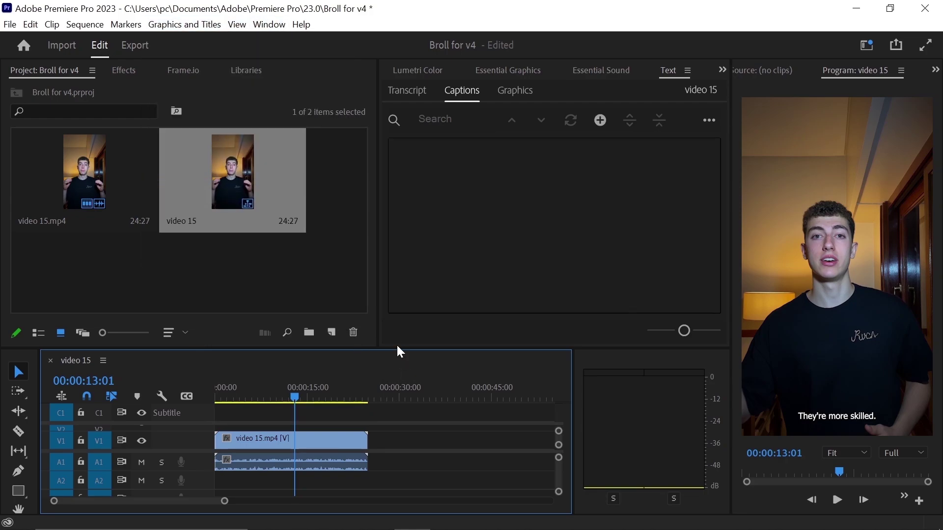
drag(398, 349, 398, 290)
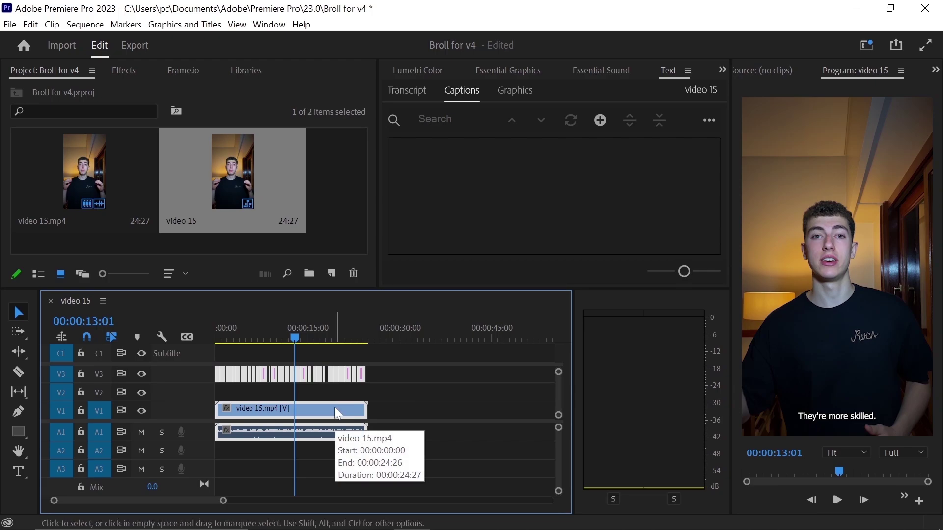
right_click(344, 406)
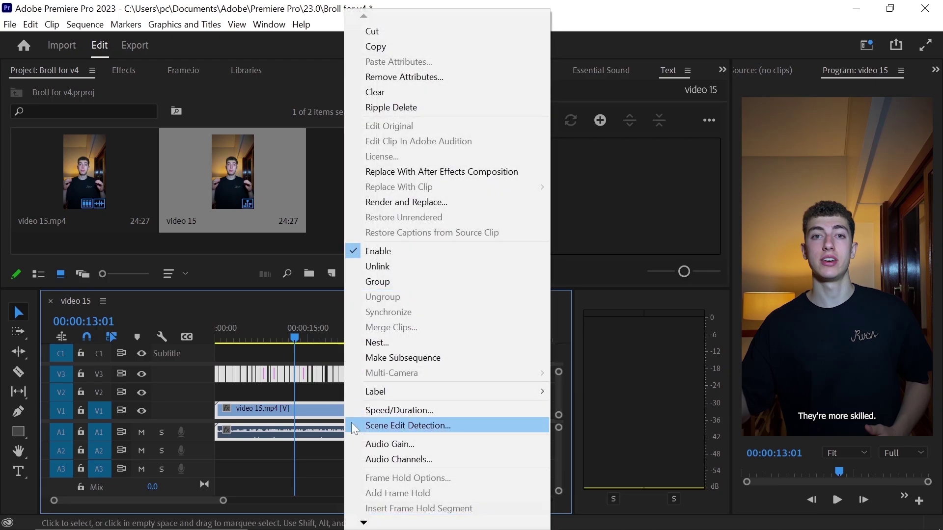
click(379, 176)
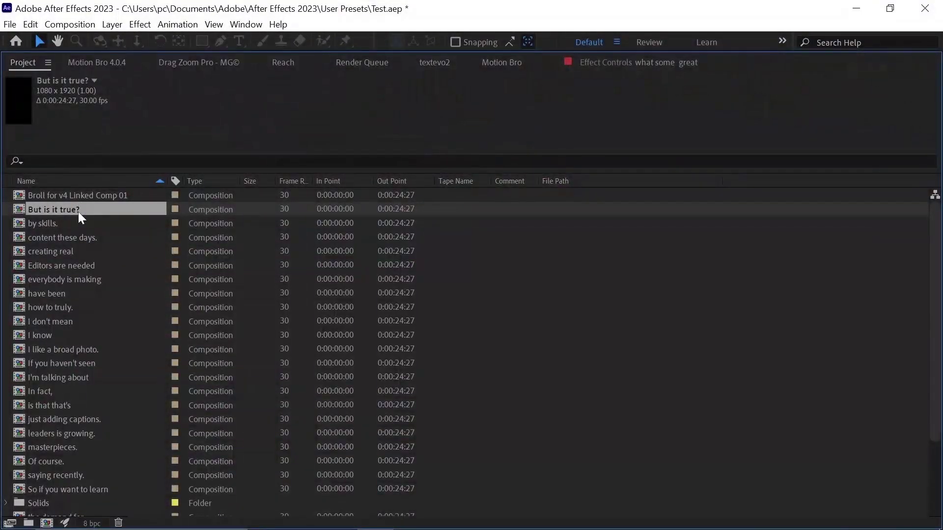
- Open the 'everybody is making' caption comp and set its text font to Poppins
click(72, 223)
click(72, 237)
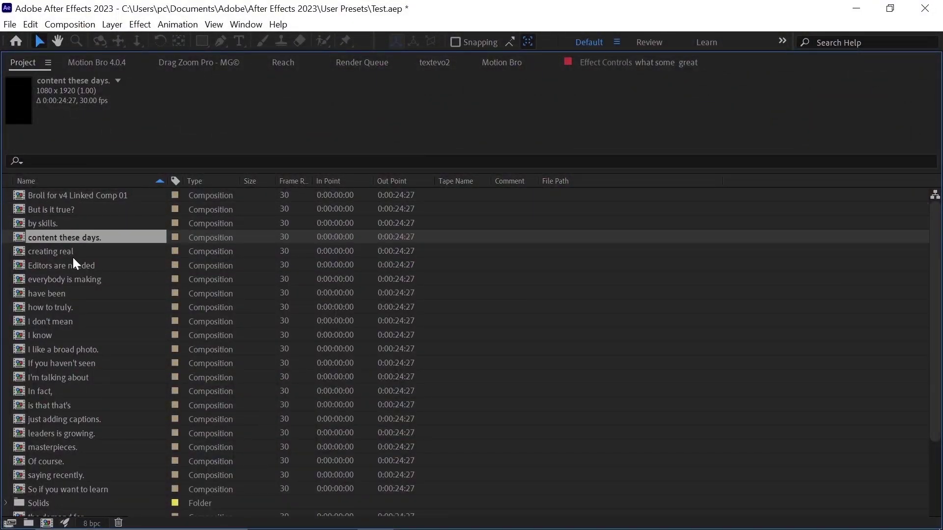
click(72, 255)
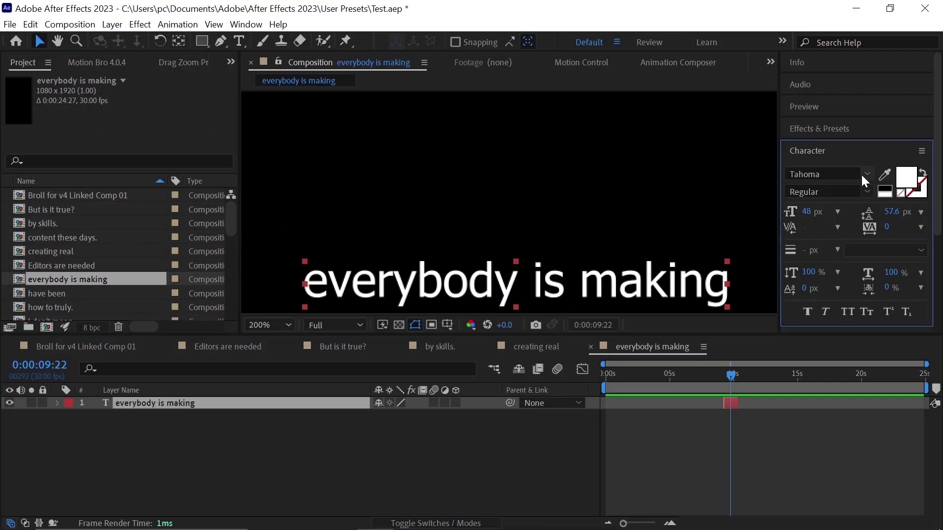
click(862, 174)
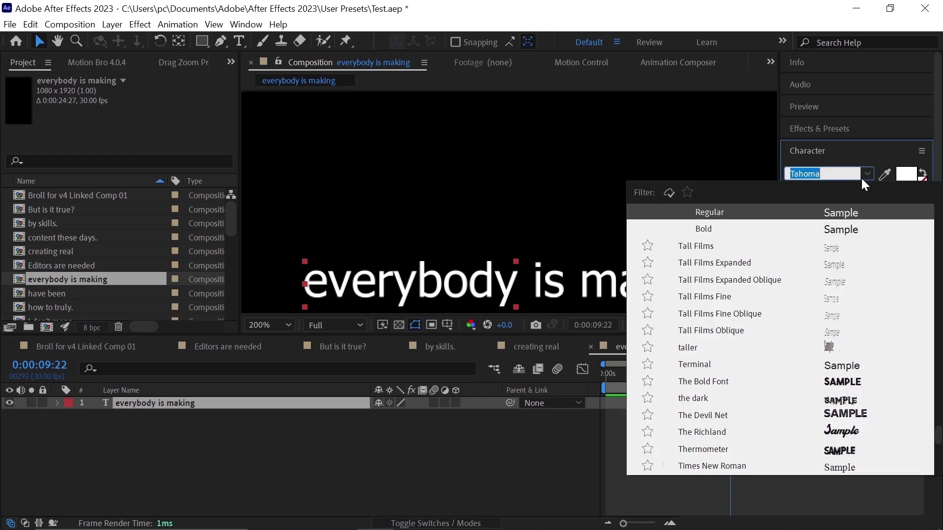
text(popp)
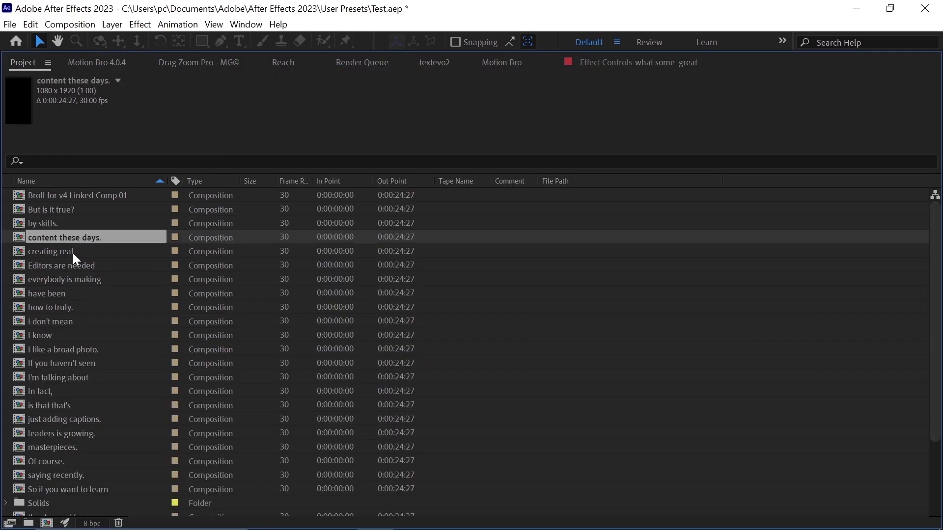
click(72, 252)
click(73, 265)
click(72, 279)
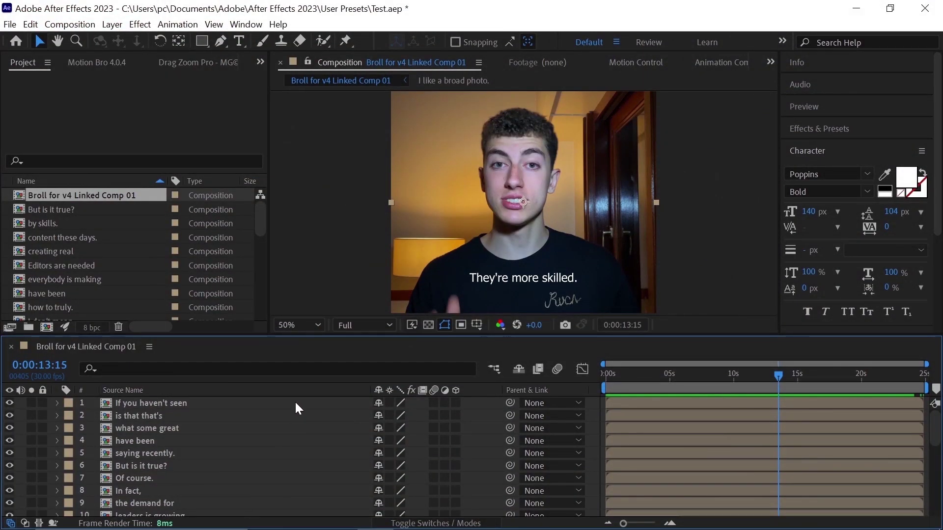
- Select all the caption layers in the linked composition's timeline with Ctrl+A
key(ctrl+a)
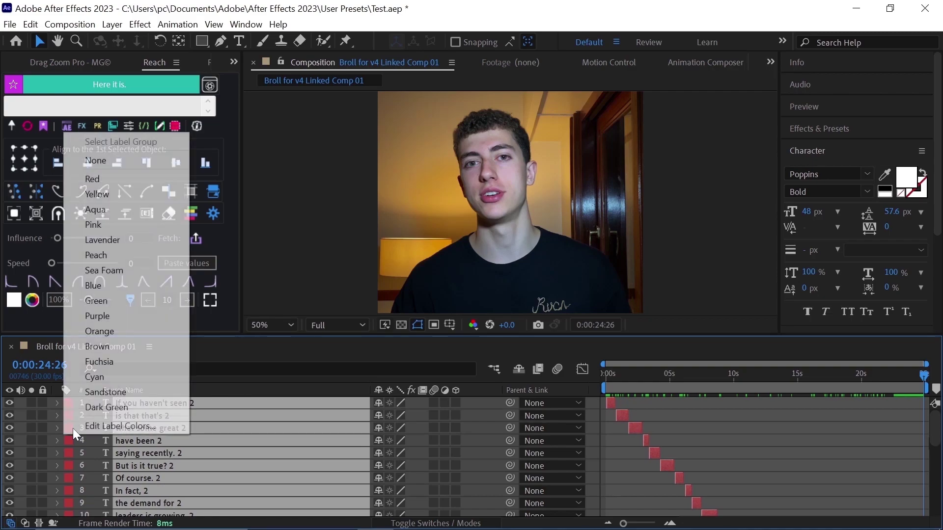
- Set the Leaders caption's font to Poppins
click(600, 385)
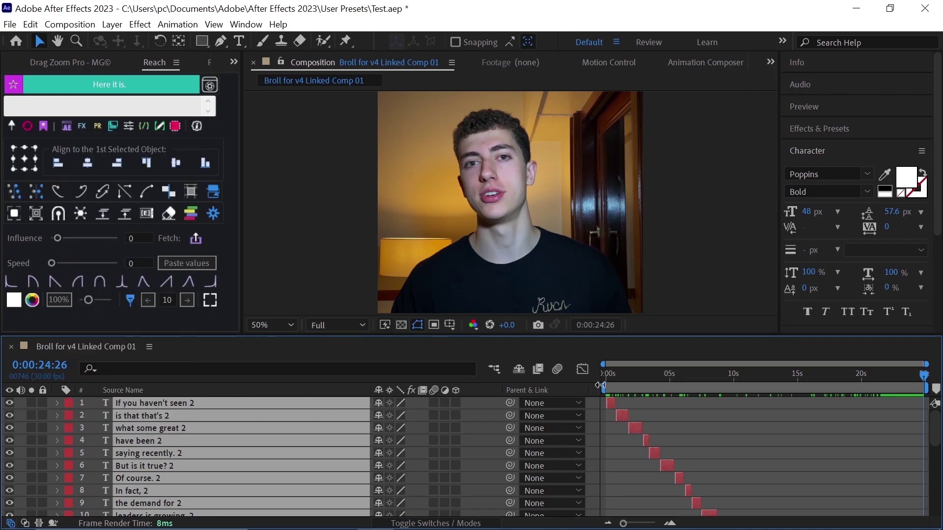
click(631, 384)
click(836, 174)
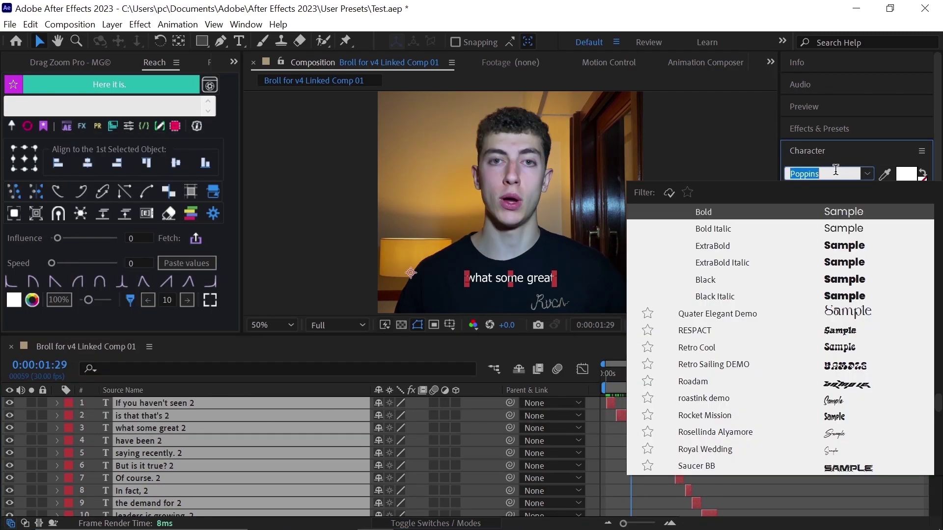
text(poppi)
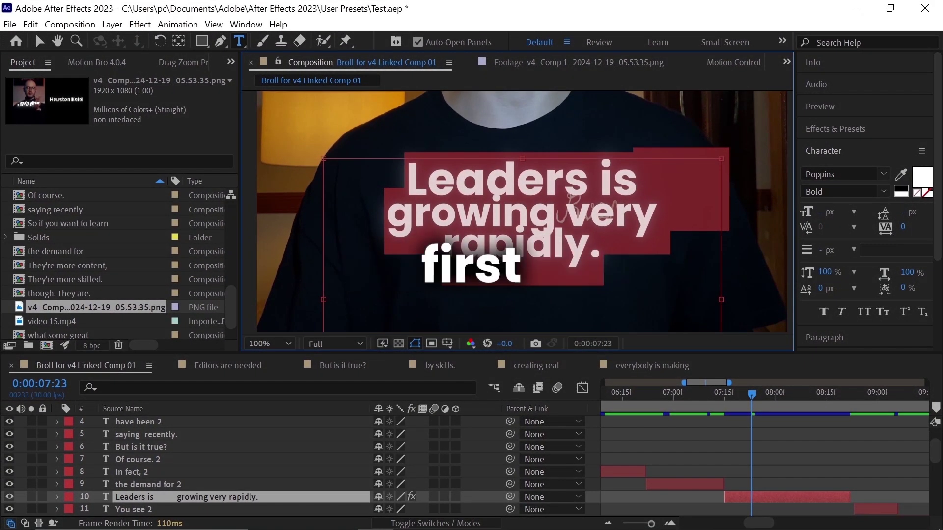
- Raise the caption's font size to 100 px and set its paragraph alignment
click(555, 236)
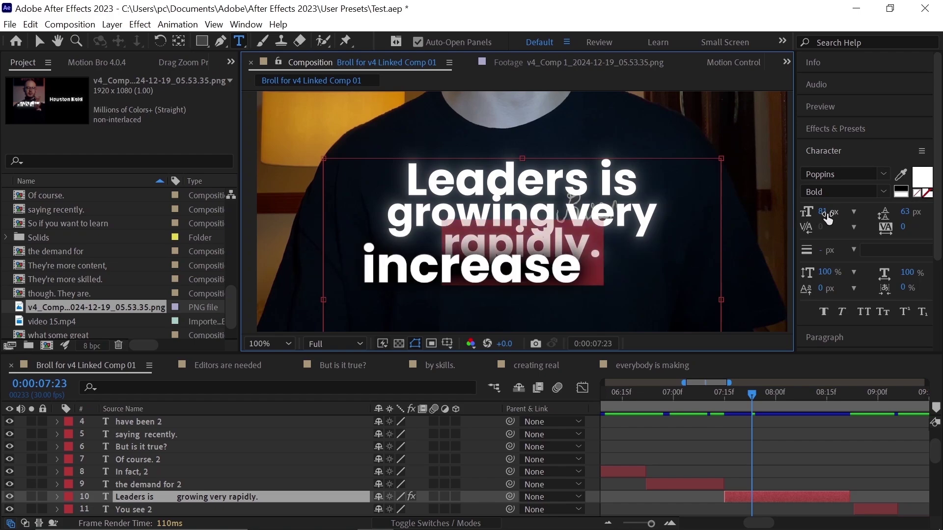
drag(810, 212, 835, 222)
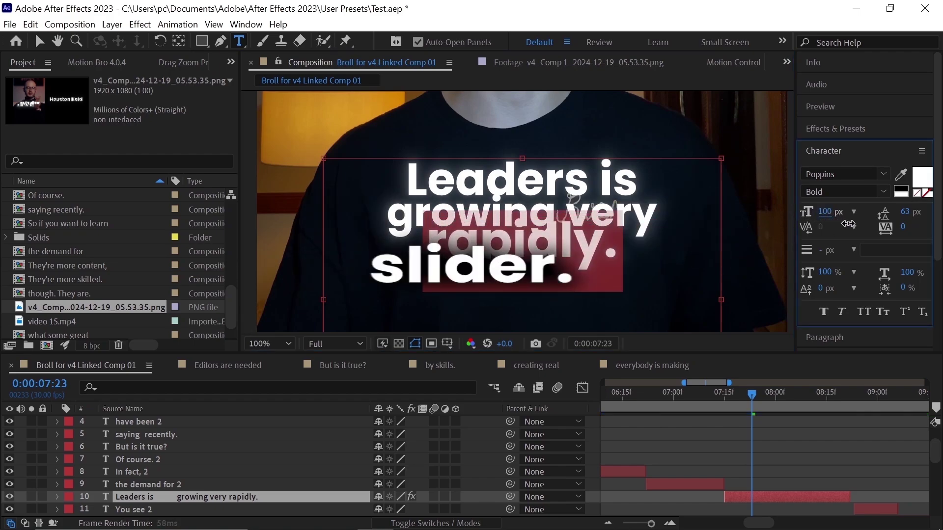
key(ctrl+7)
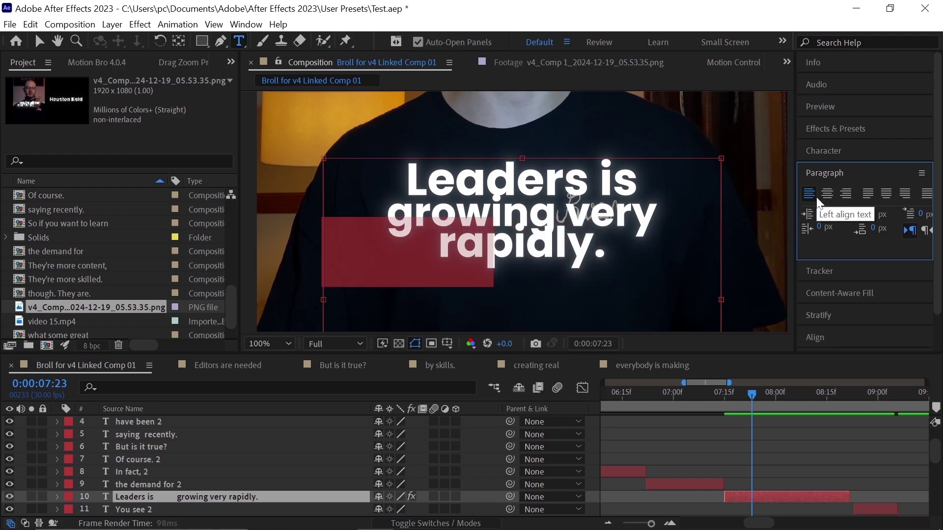
click(817, 200)
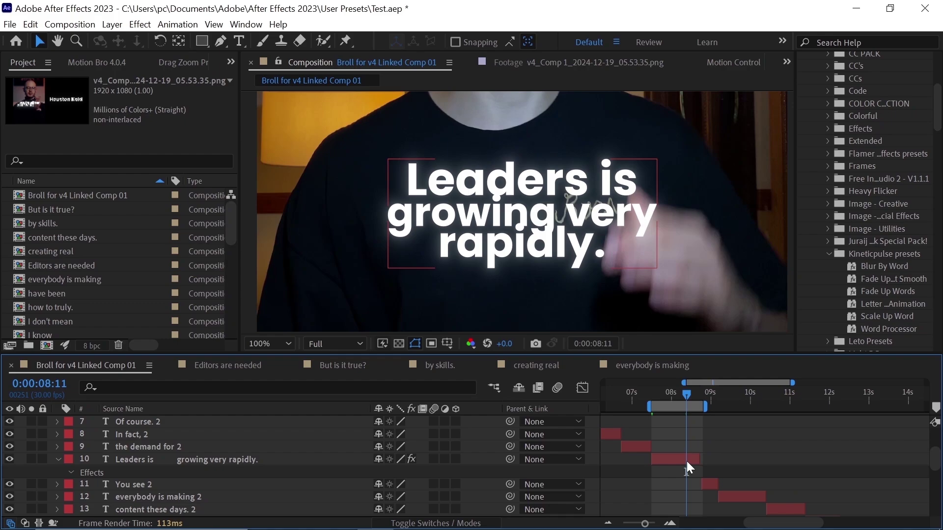
- Apply Fade Up And Out Smooth to the Leaders caption layer, starting at its in point
click(687, 461)
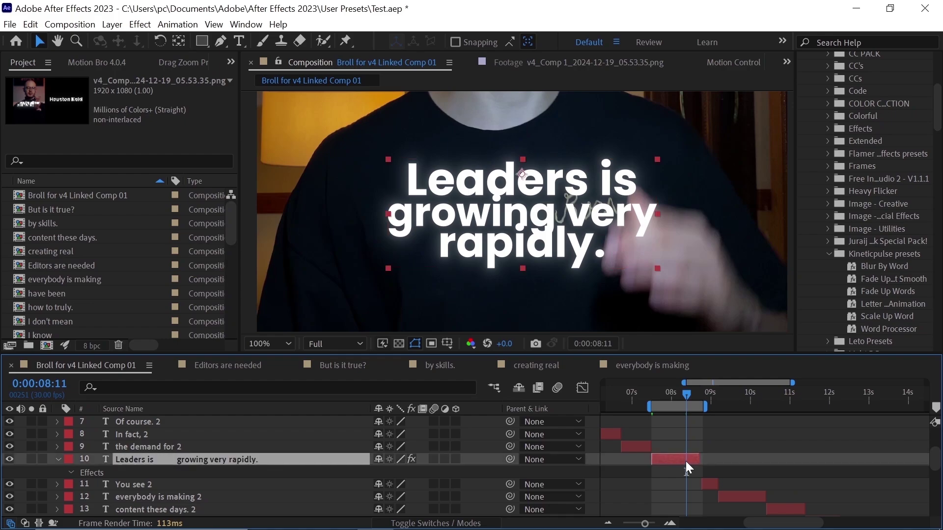
key(i)
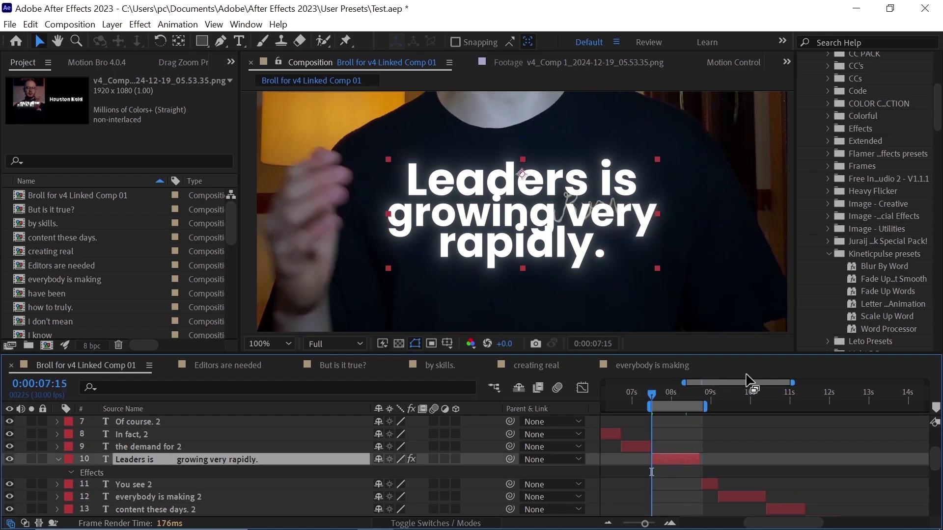
drag(884, 291, 662, 458)
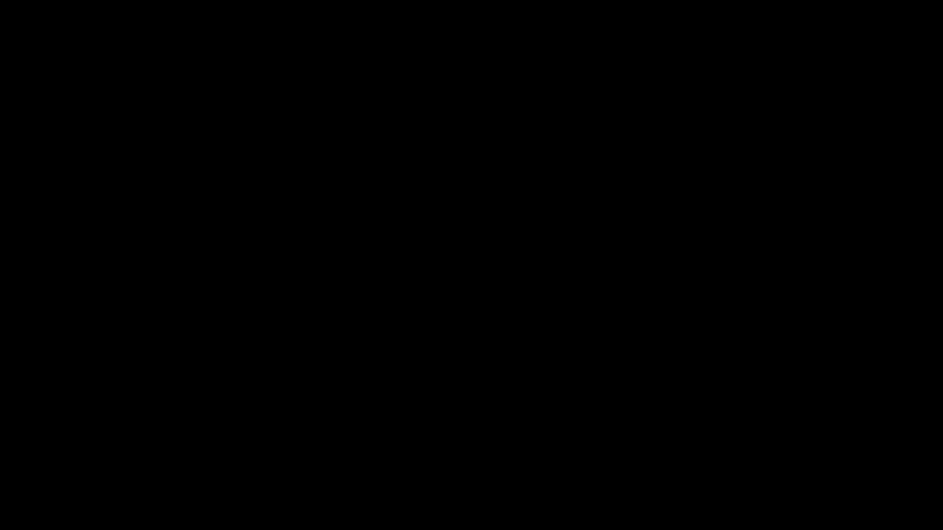
drag(662, 399, 693, 426)
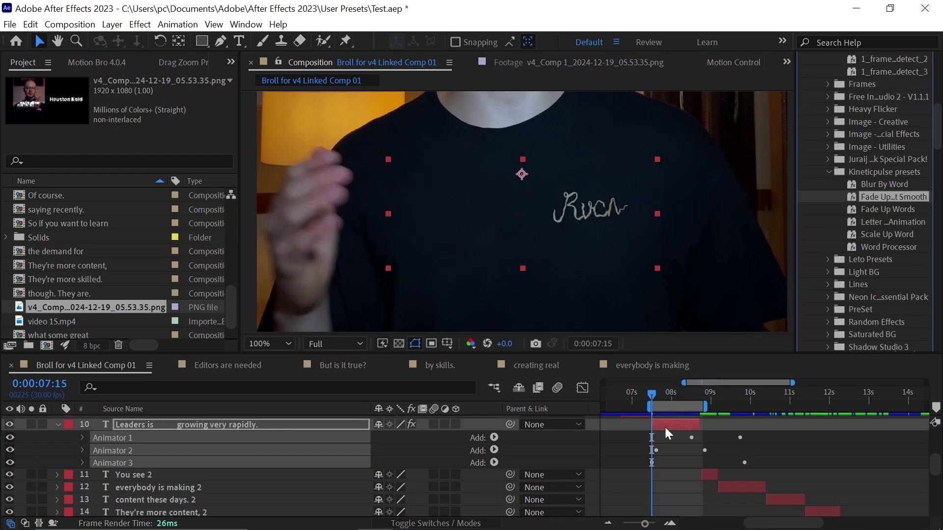
- Select the caption's seven keyframes and compress them leftward so the words rise faster
key(u)
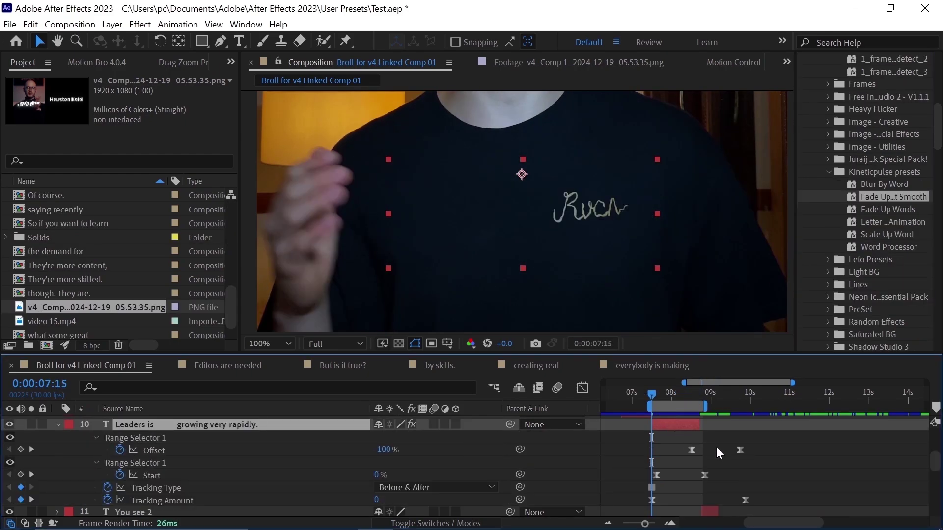
drag(761, 448, 646, 506)
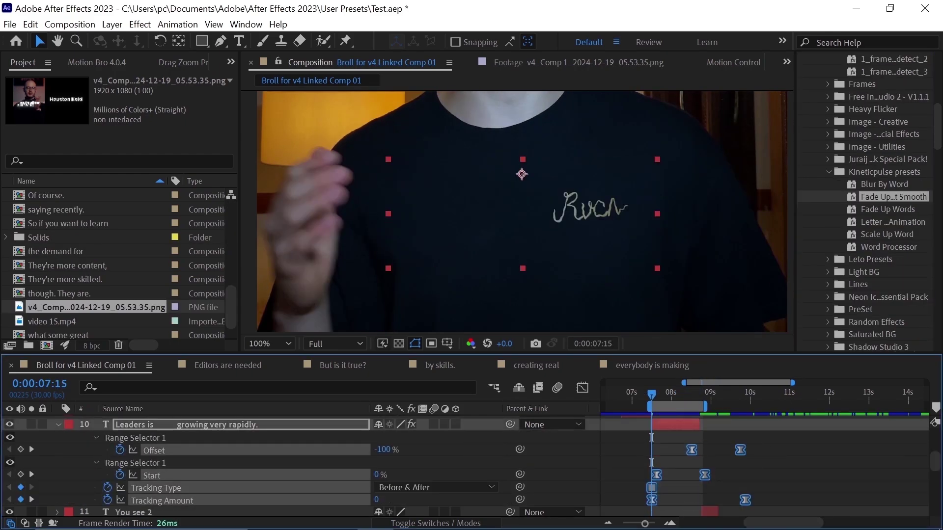
mouse_move(756, 525)
click(746, 499)
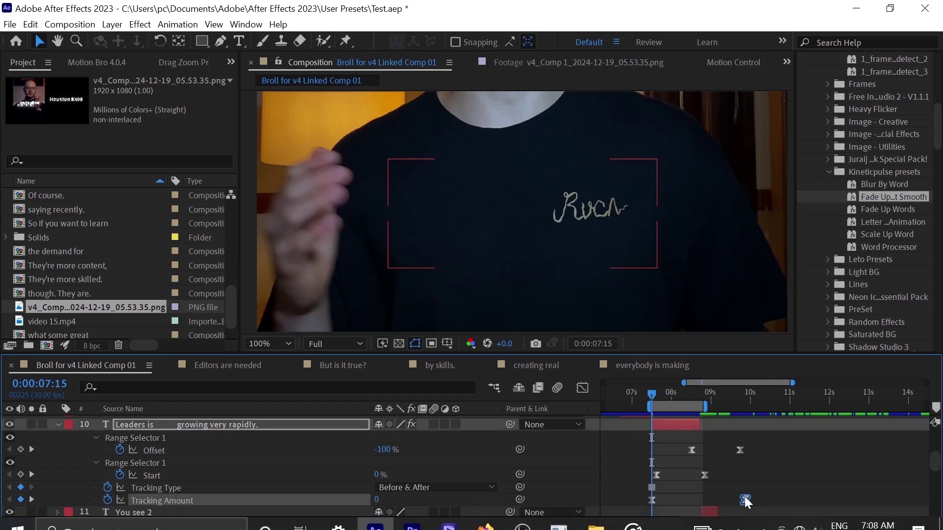
drag(768, 444, 636, 502)
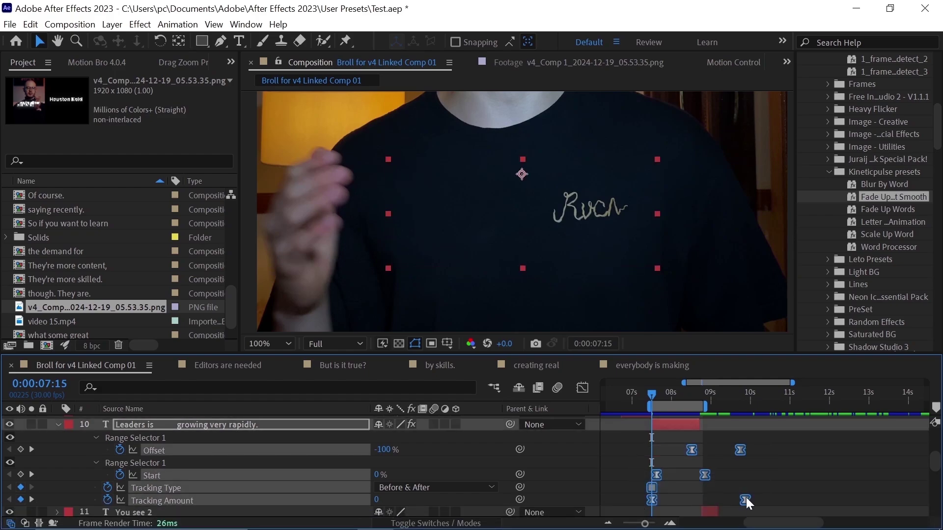
drag(746, 497, 705, 502)
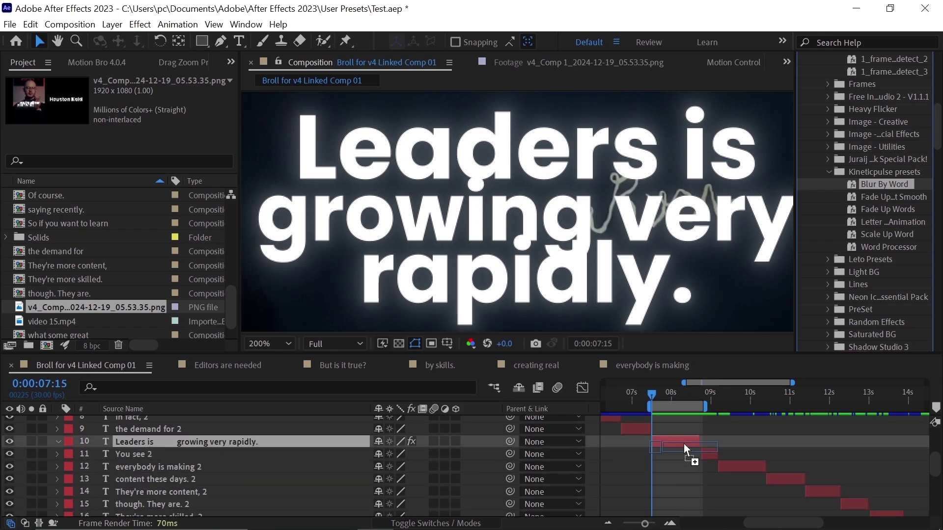
- Pull the Blur By Word's final Offset keyframe earlier and preview the blur full-screen
key(u)
click(700, 467)
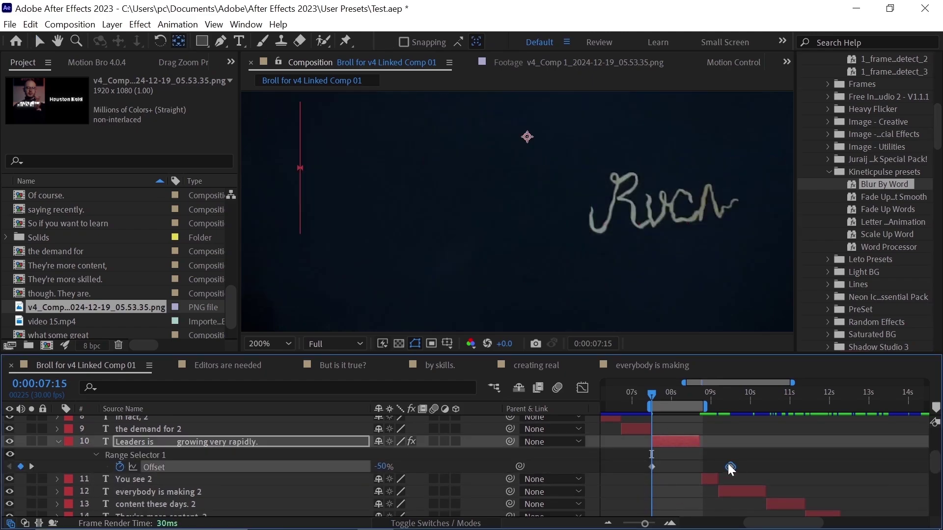
drag(700, 467, 689, 467)
key(grave)
key(space)
- Apply the Word Processor type-on animation to the Leaders caption and preview it
key(grave)
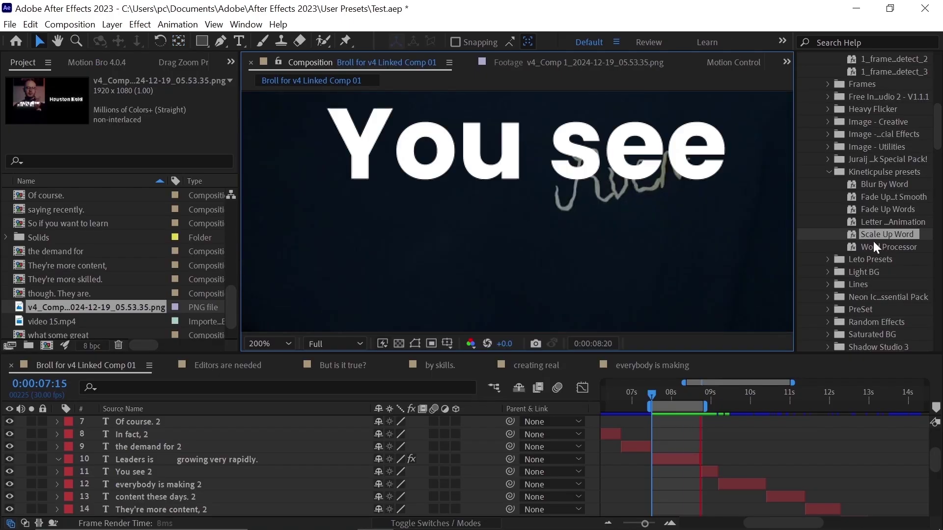
drag(874, 247, 673, 460)
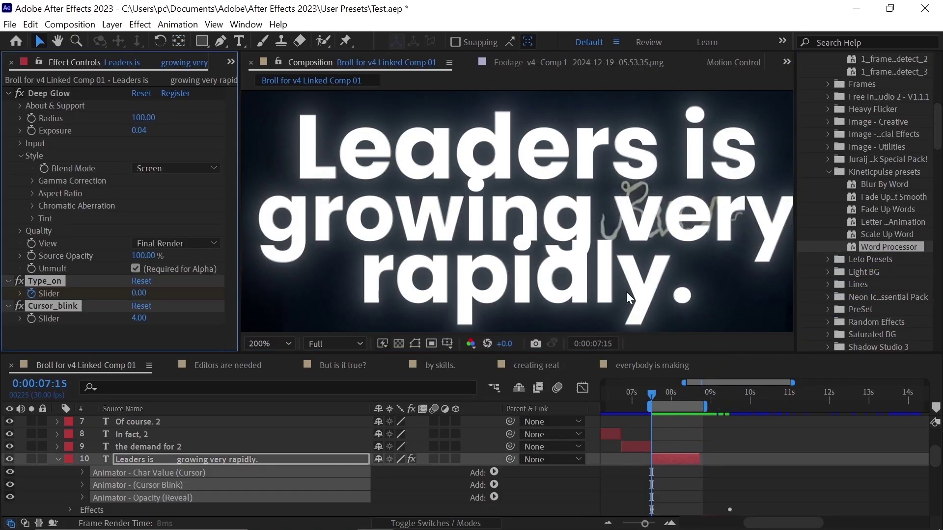
key(u)
key(space)
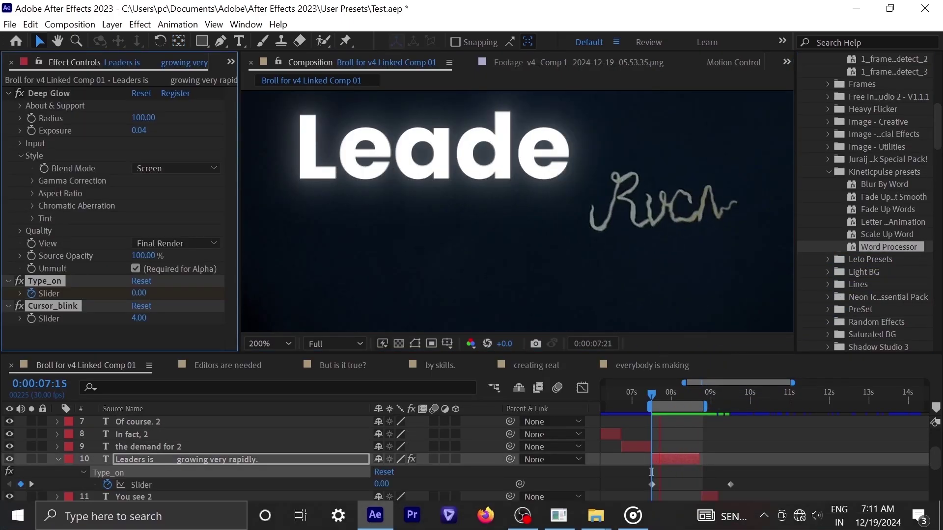
key(grave)
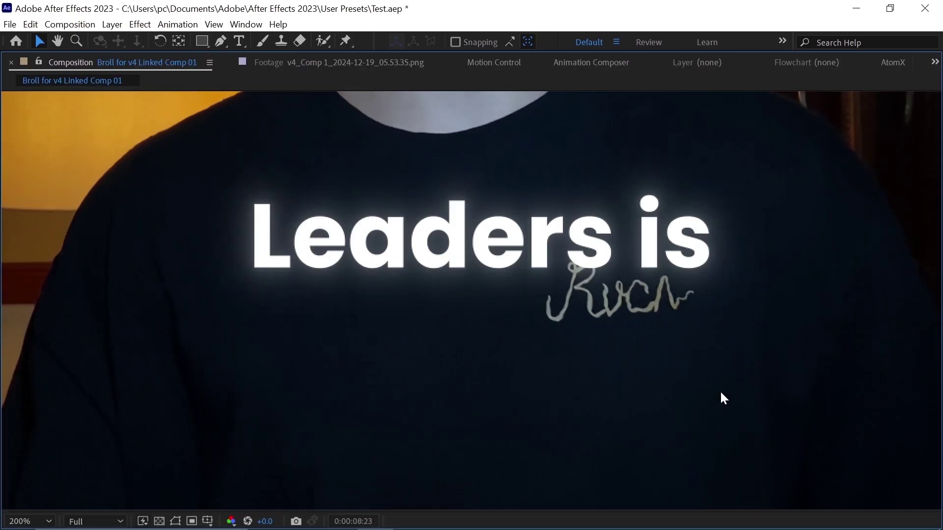
key(space)
key(grave)
- Apply Scale Up Word to the caption and preview it full-screen
drag(899, 235, 691, 462)
key(space)
key(grave)
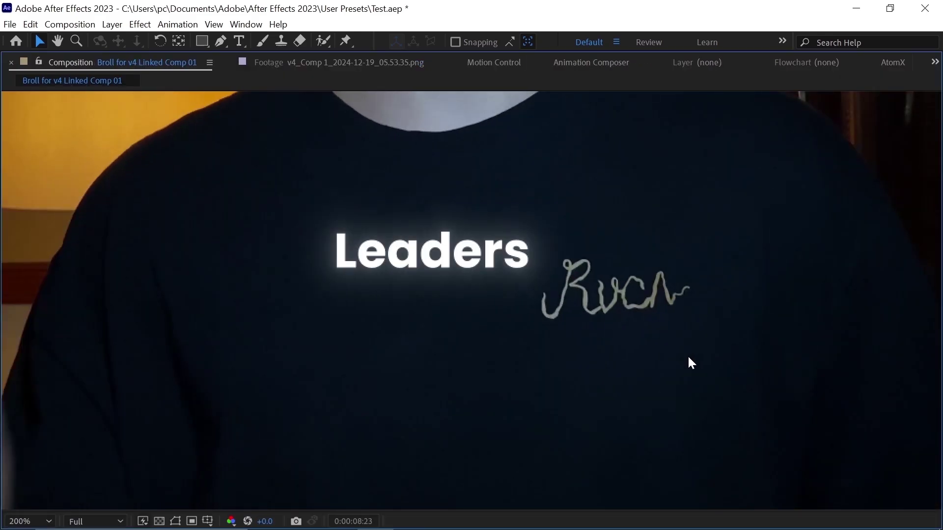
key(space)
key(grave)
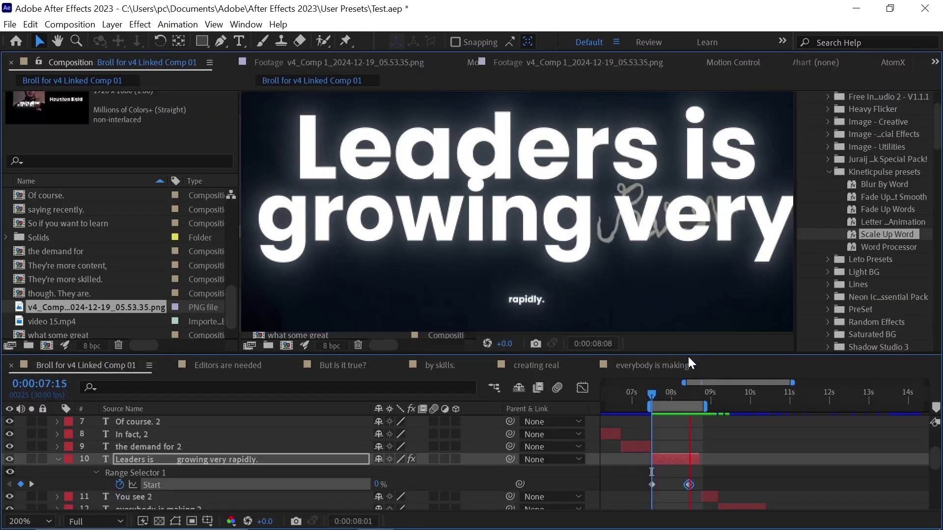
- Reapply Fade Up And Out Smooth, select its keyframes, and preview the fade-up
double_click(906, 194)
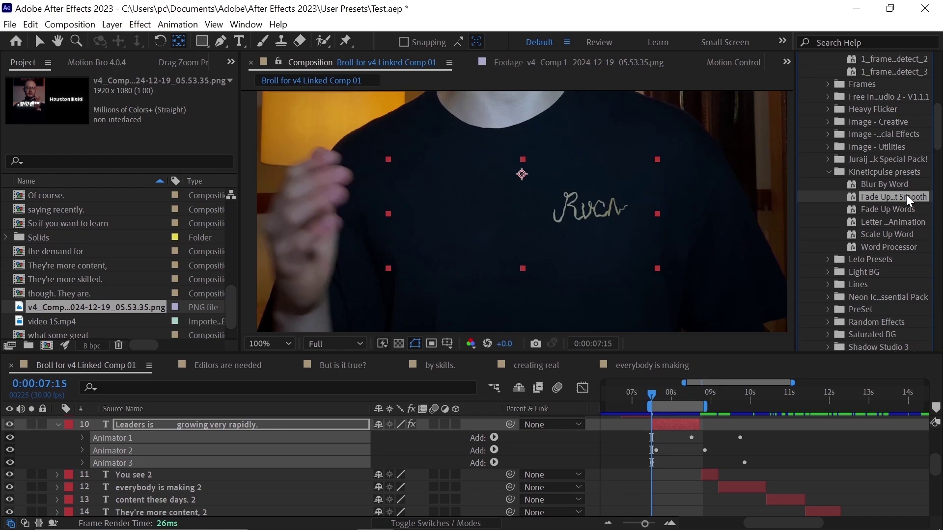
key(u)
key(v)
drag(769, 446, 641, 504)
key(grave)
key(space)
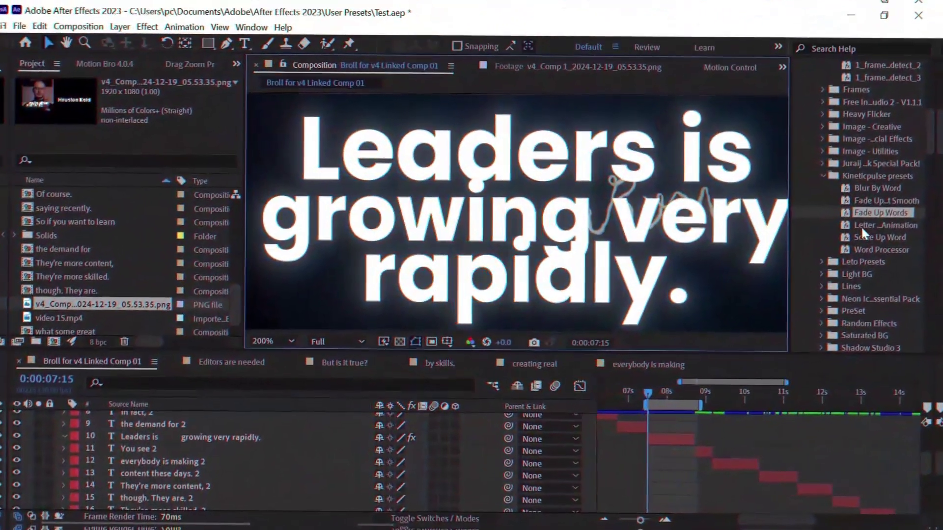
- Apply Letter Flicker Text Animation to the Leaders caption and preview it full-screen
drag(861, 225, 700, 444)
key(grave)
key(space)
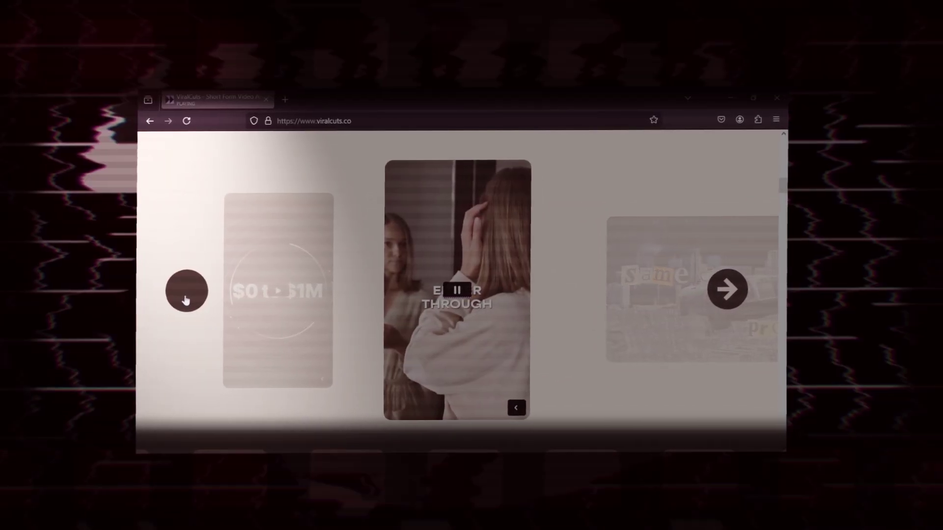
- Step the viralcuts.co video carousel back through six previous videos
click(194, 295)
click(192, 296)
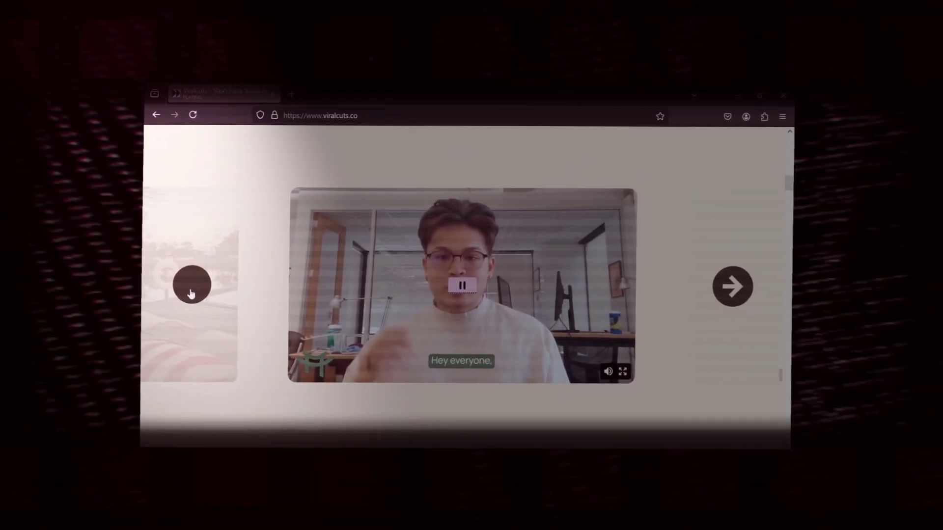
click(192, 296)
click(192, 296)
click(200, 294)
click(199, 294)
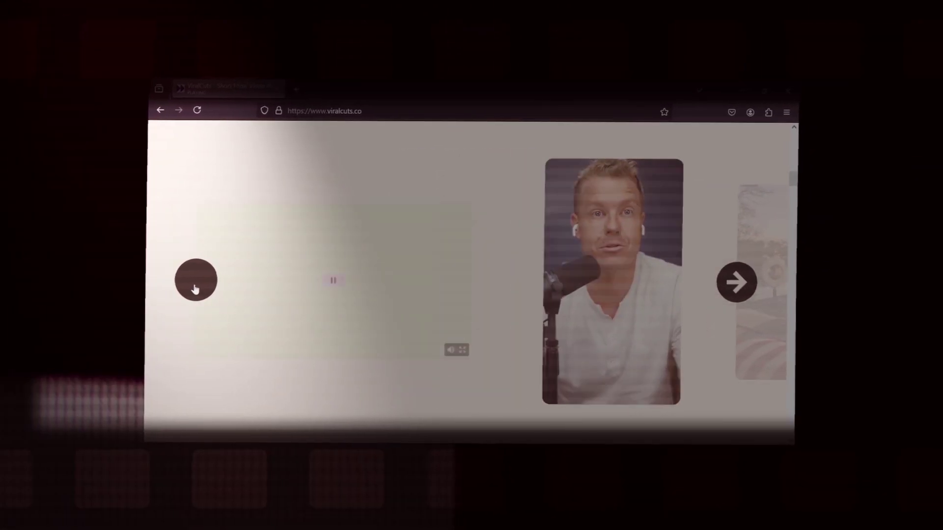